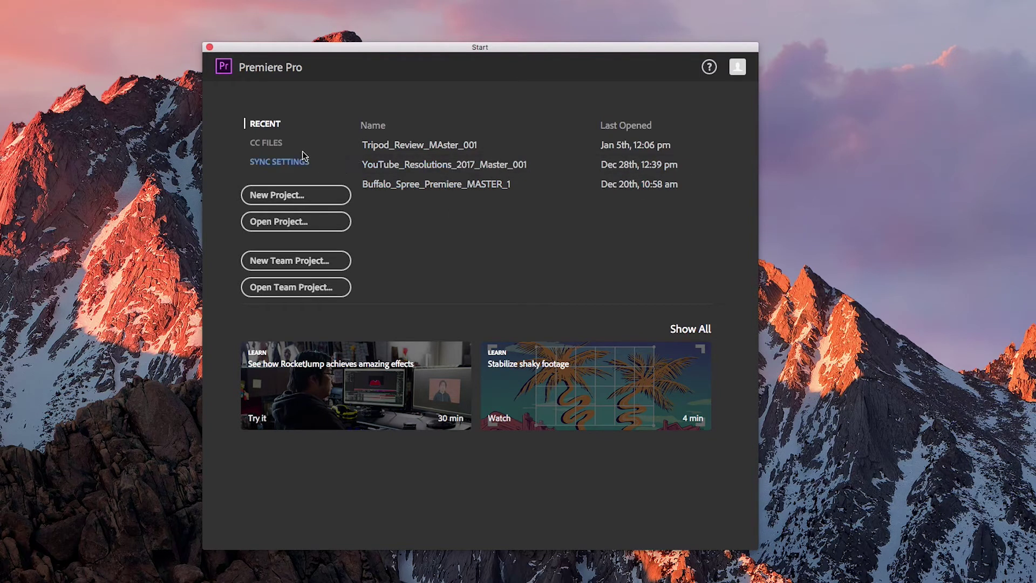
# Look through the start screen's Creative Cloud files and sync settings, and browse for an existing project without opening one.
pyautogui.click(280, 144)
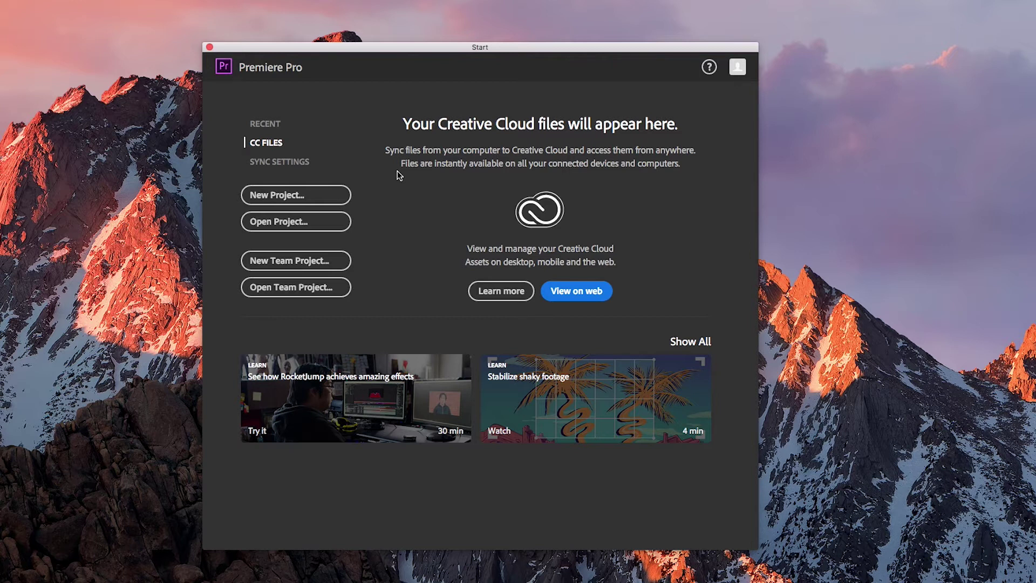
pyautogui.click(278, 164)
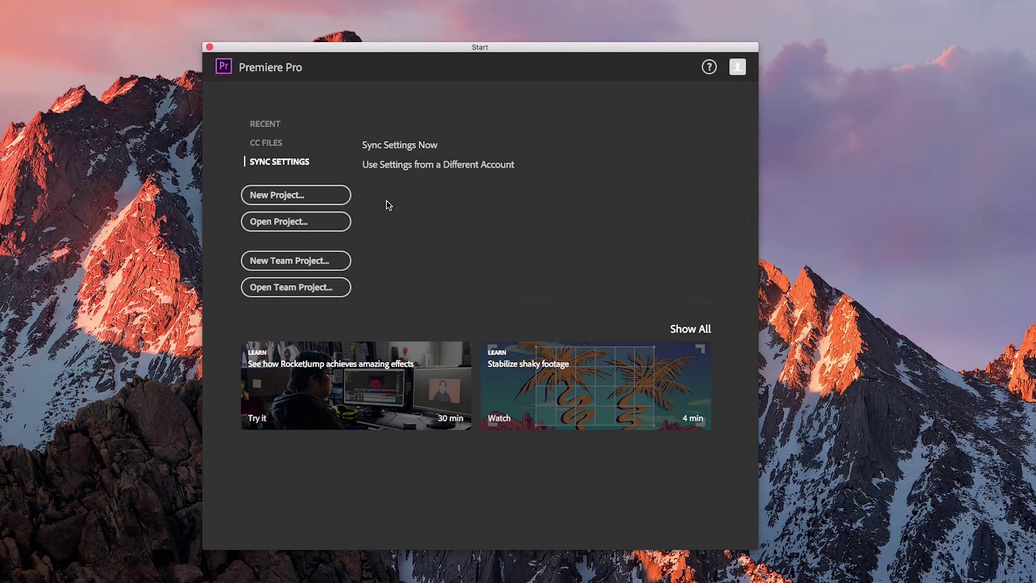
pyautogui.click(288, 143)
pyautogui.click(298, 162)
pyautogui.click(287, 153)
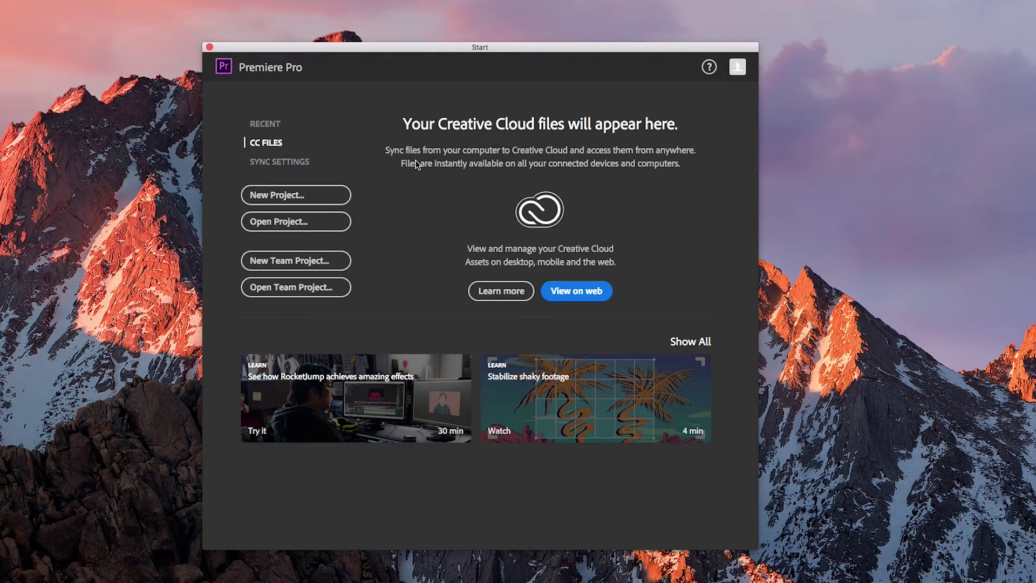
pyautogui.click(324, 225)
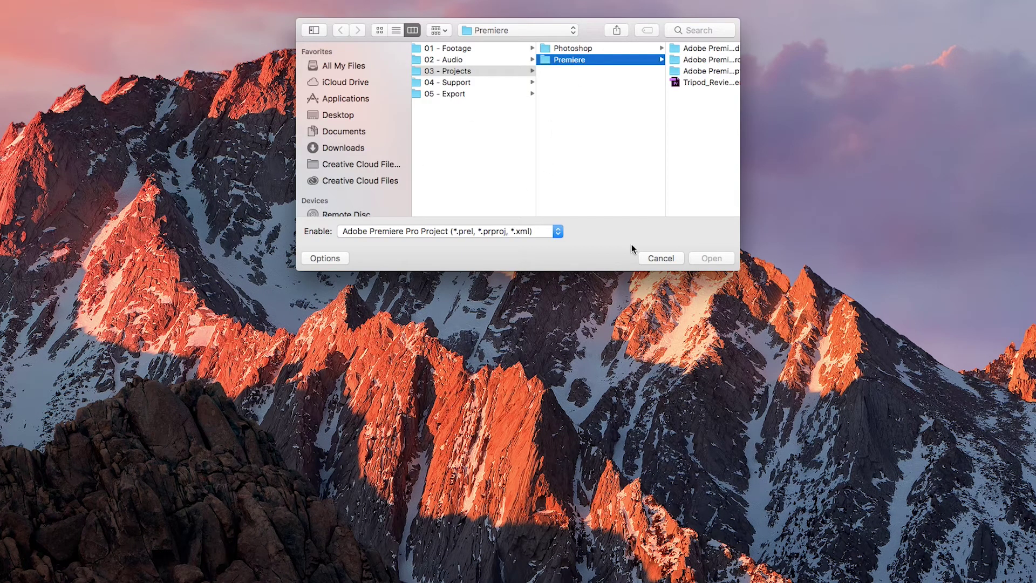
pyautogui.click(648, 261)
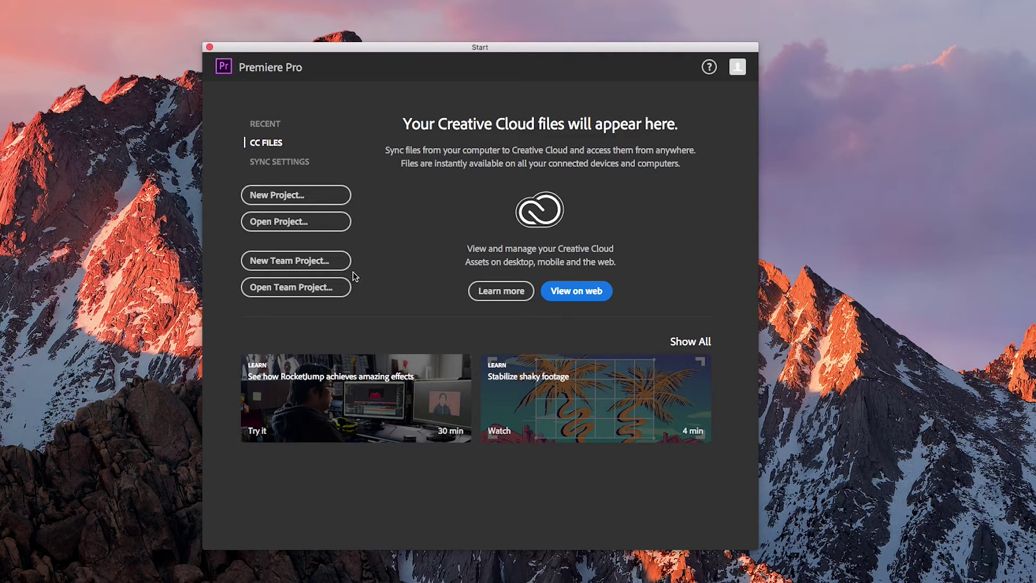
# Start a new project and name it Adobe_Premiere_Tutorial_Master_001.
pyautogui.click(302, 197)
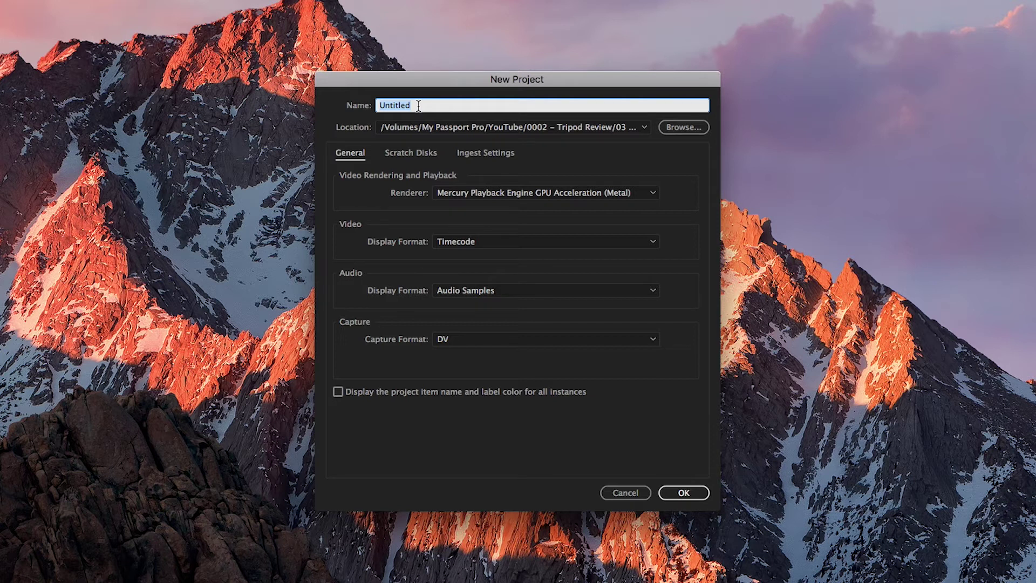
pyautogui.write('Adobe_Premiere_Tutorial_Master_001')
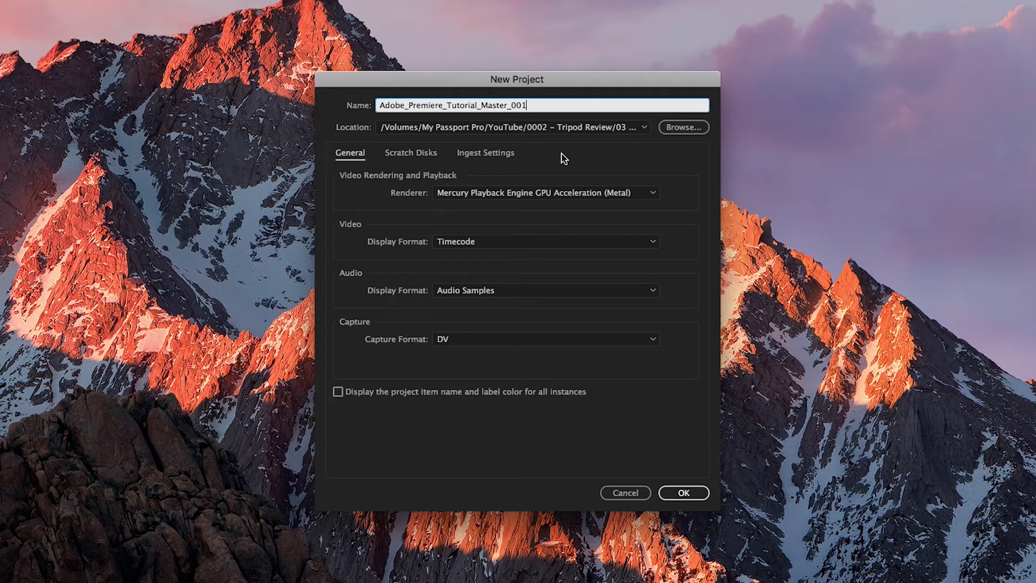
# Set the project location to the Premiere folder in 03 - Projects of the 0003 Adobe Premiere folder, under YouTube on My Passport Pro.
pyautogui.click(682, 128)
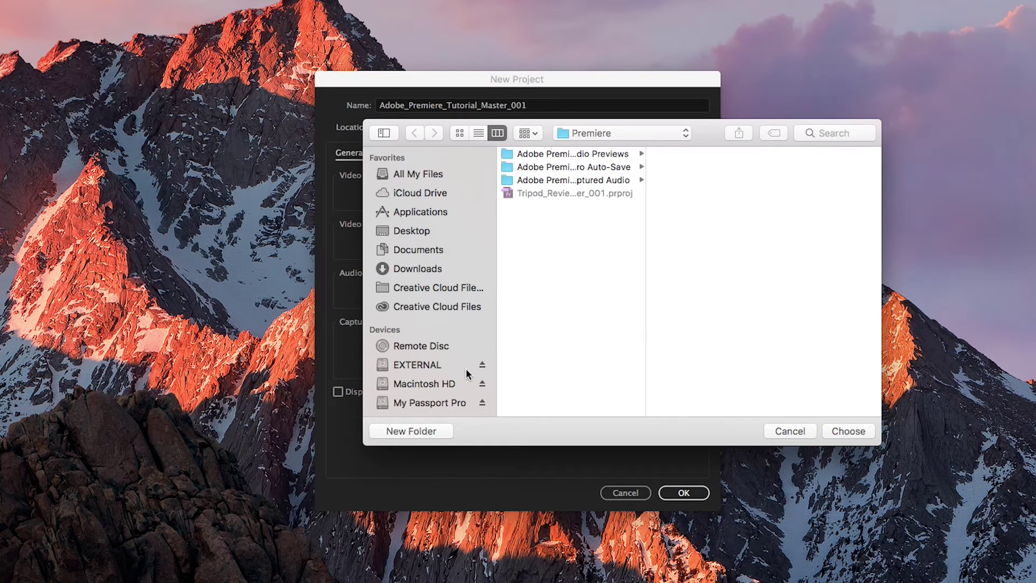
pyautogui.click(447, 404)
pyautogui.scroll(-5, 580, 361)
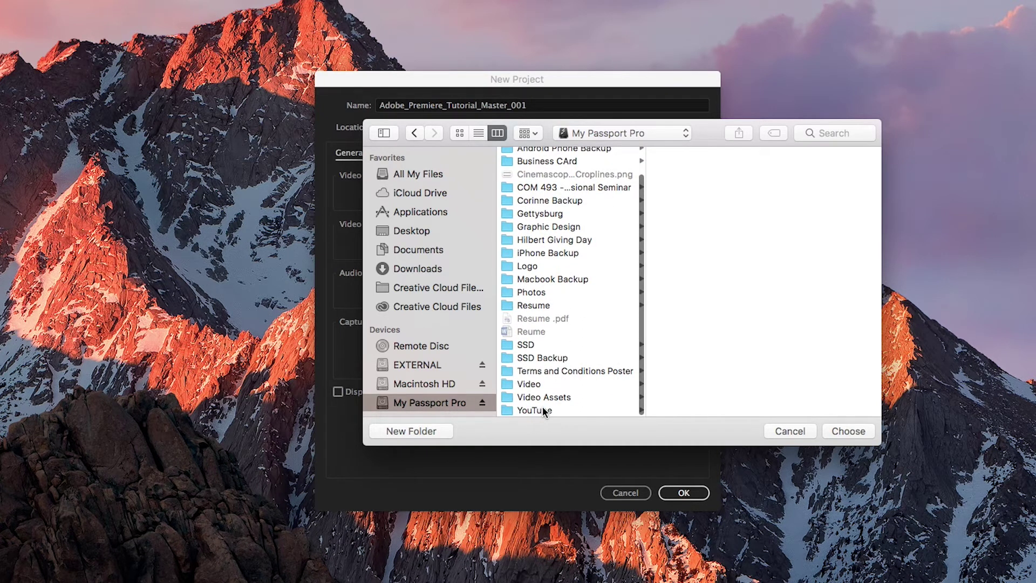
pyautogui.click(543, 406)
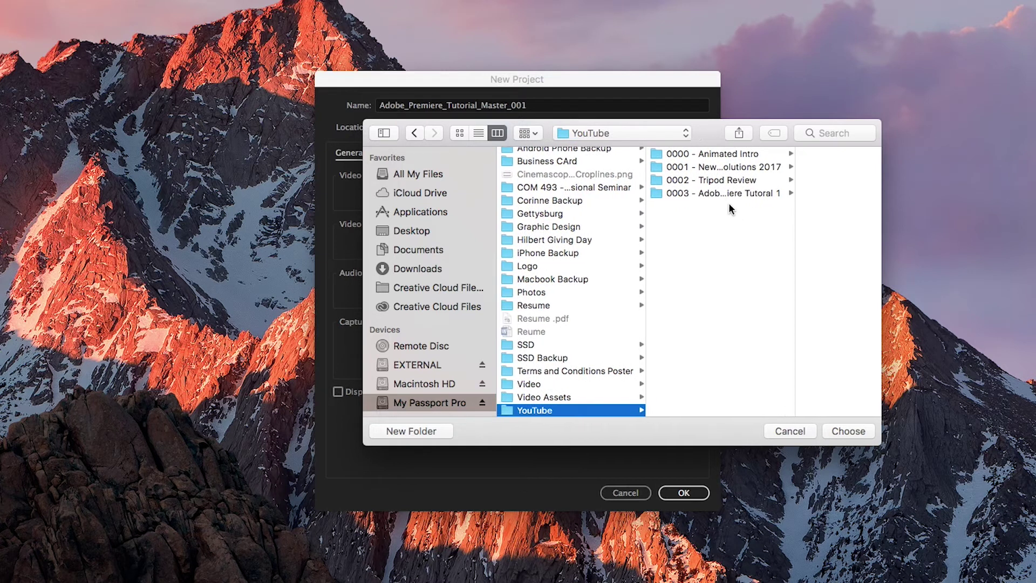
pyautogui.click(717, 193)
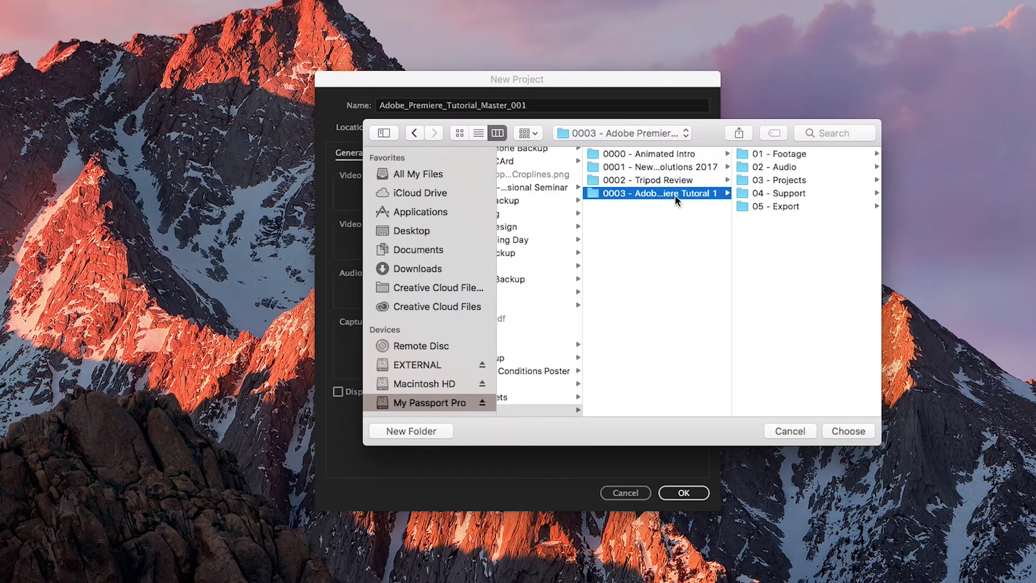
pyautogui.click(799, 182)
pyautogui.click(771, 153)
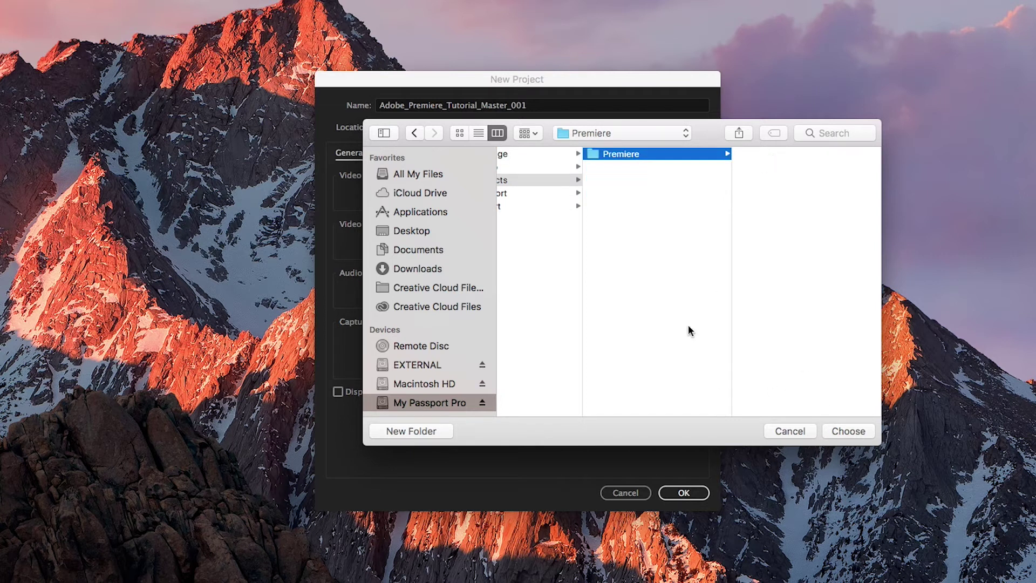
pyautogui.hscroll(-5, 723, 342)
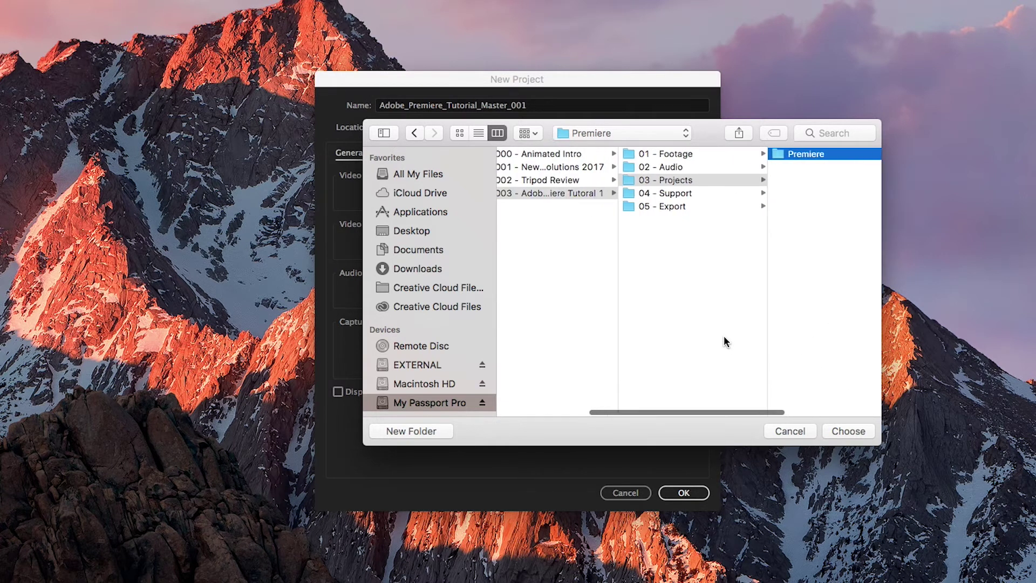
pyautogui.hscroll(5, 765, 226)
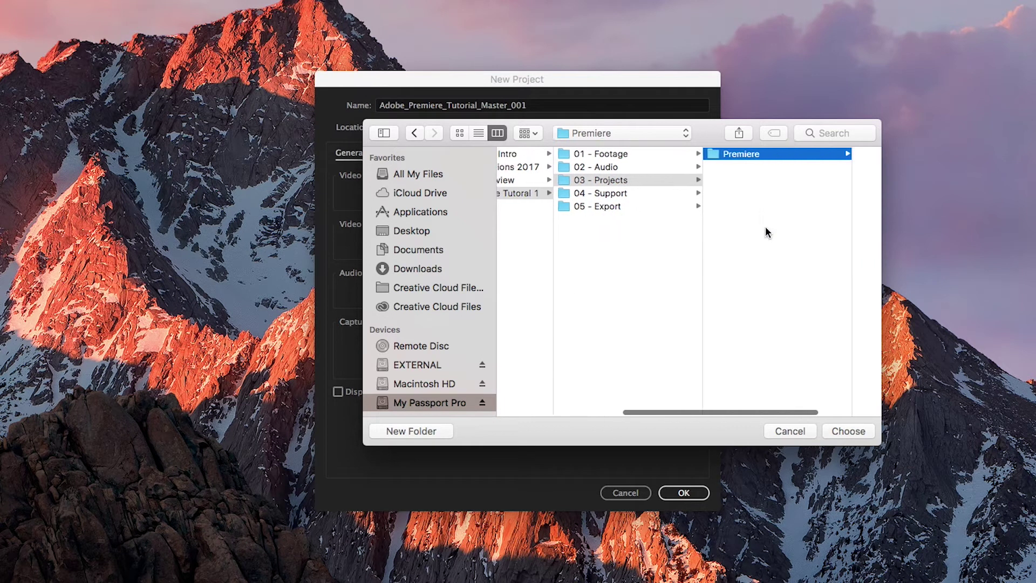
pyautogui.hscroll(2, 835, 246)
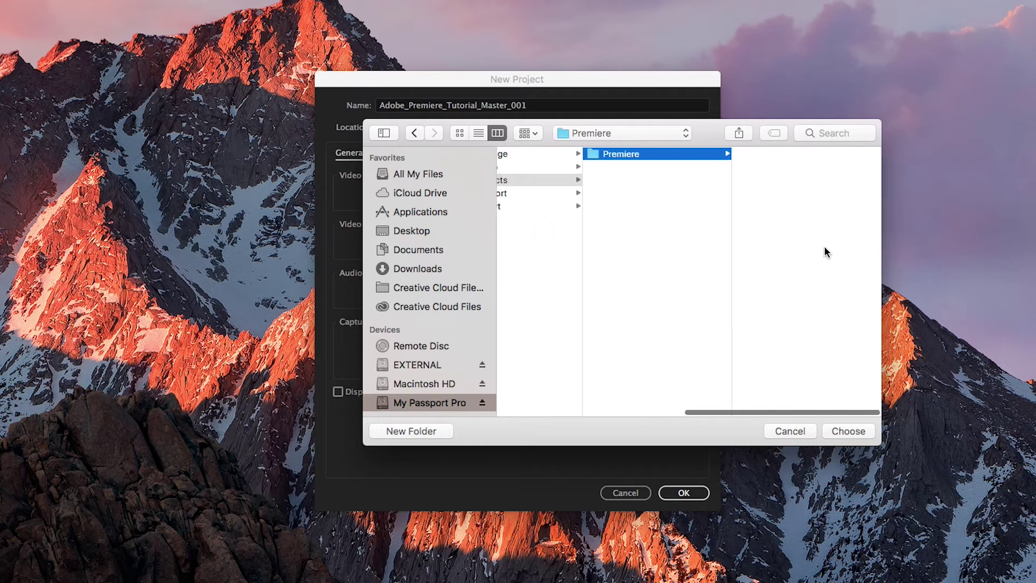
pyautogui.click(846, 430)
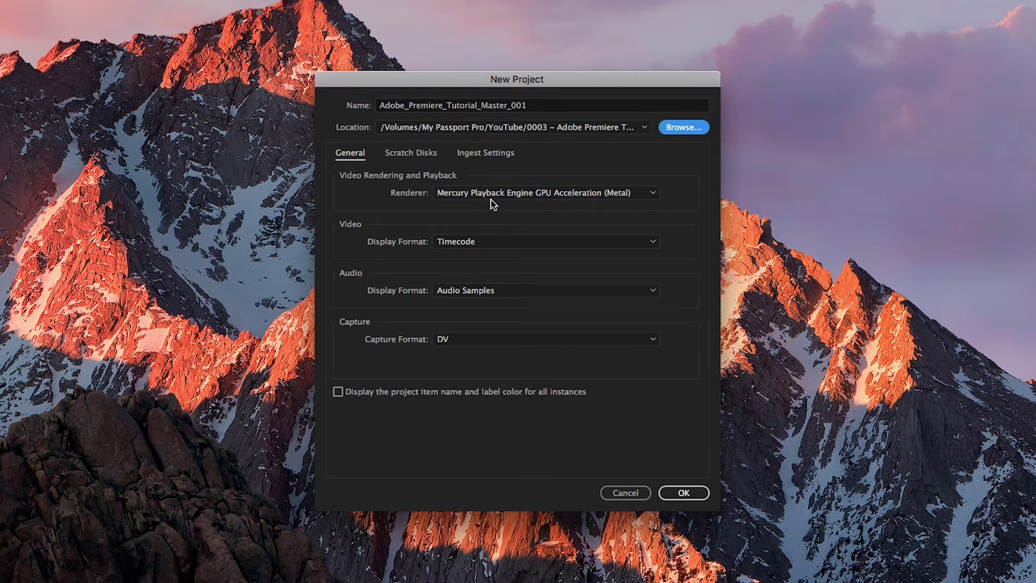
# Set the project's renderer to Mercury Playback Engine GPU Acceleration (OpenCL).
pyautogui.click(532, 195)
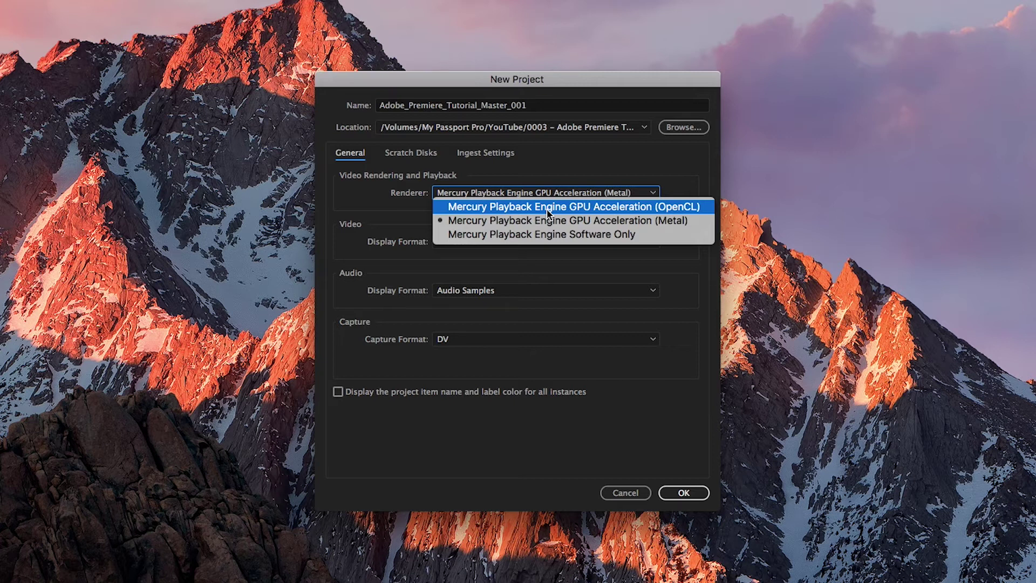
pyautogui.click(546, 209)
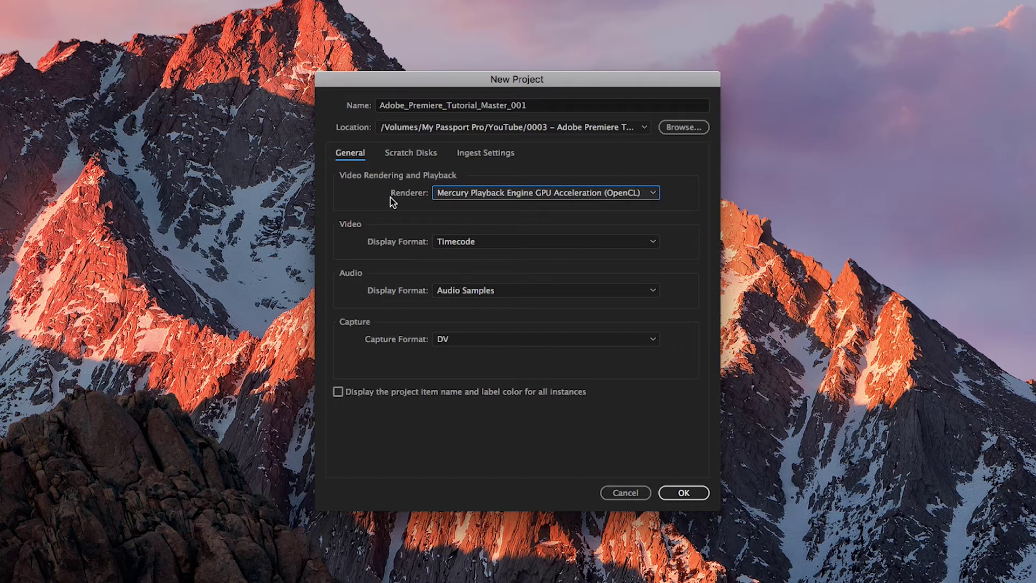
pyautogui.click(607, 195)
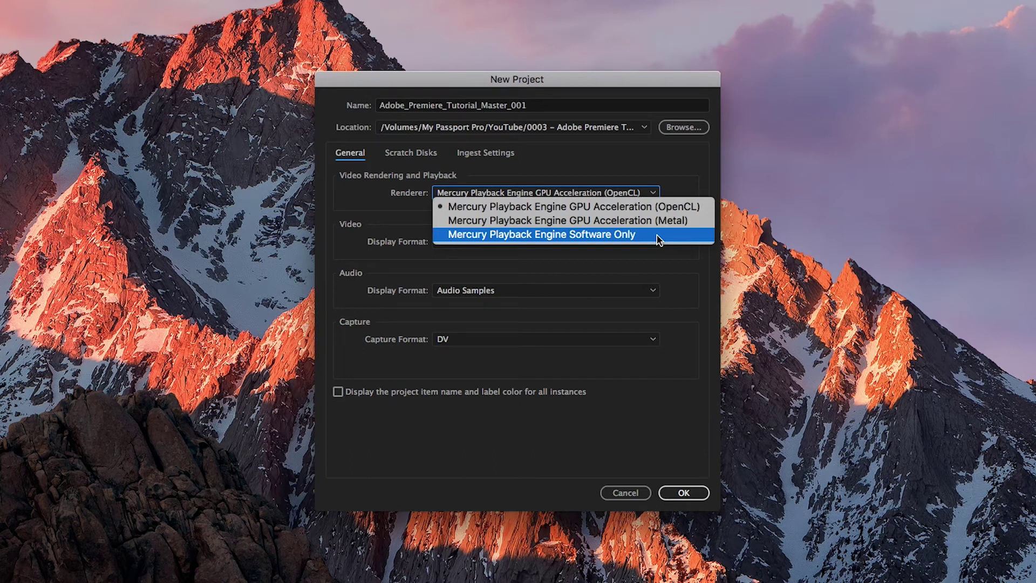
pyautogui.click(688, 209)
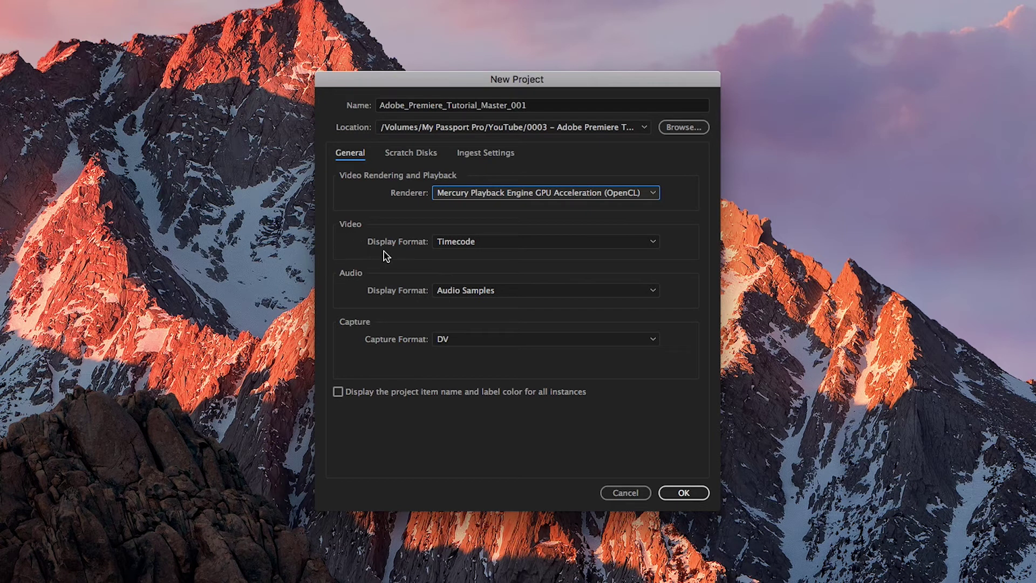
# Review the video display, audio display and capture format options, keeping Timecode, Audio Samples and DV.
pyautogui.click(508, 243)
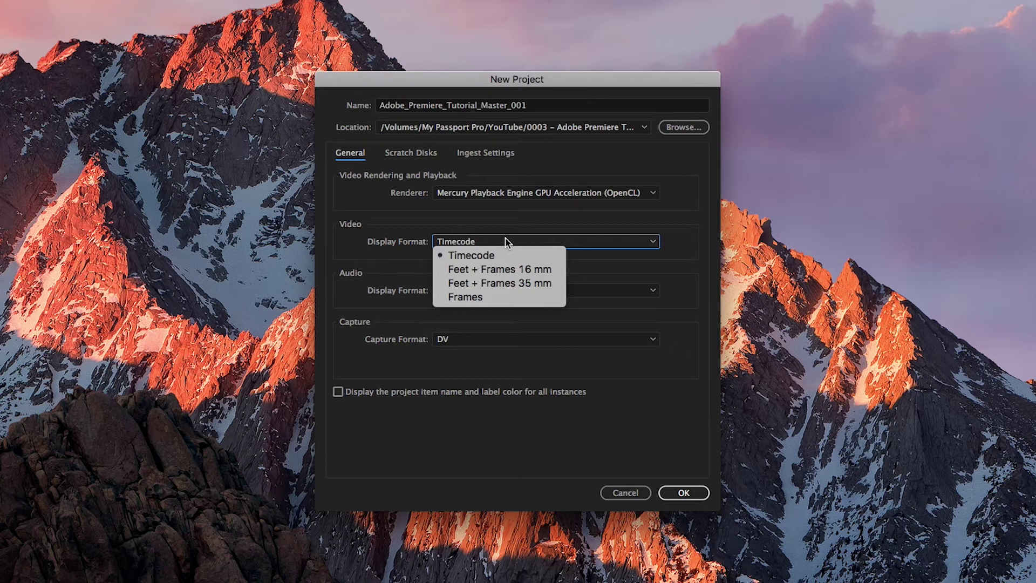
pyautogui.click(621, 274)
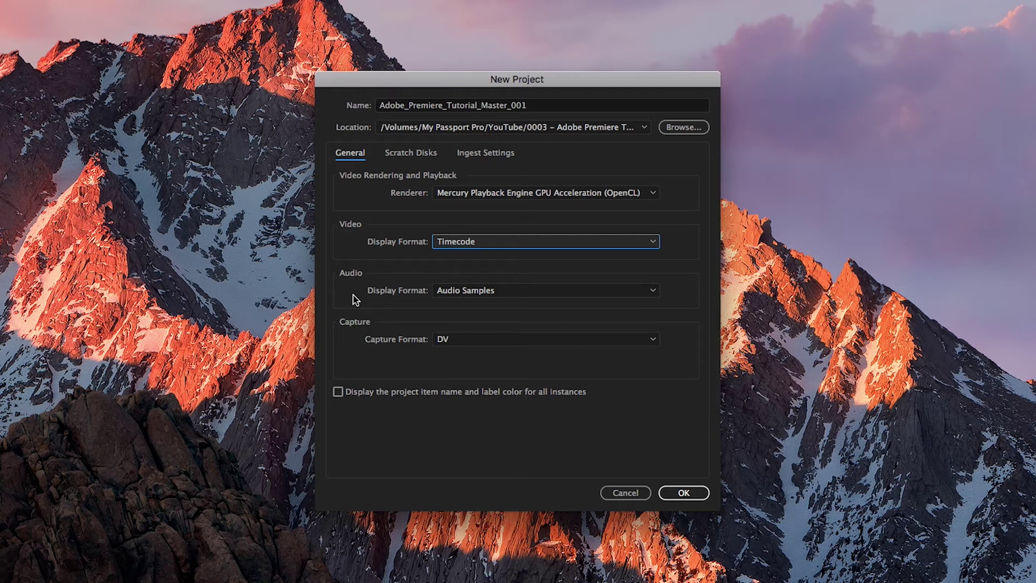
pyautogui.click(484, 293)
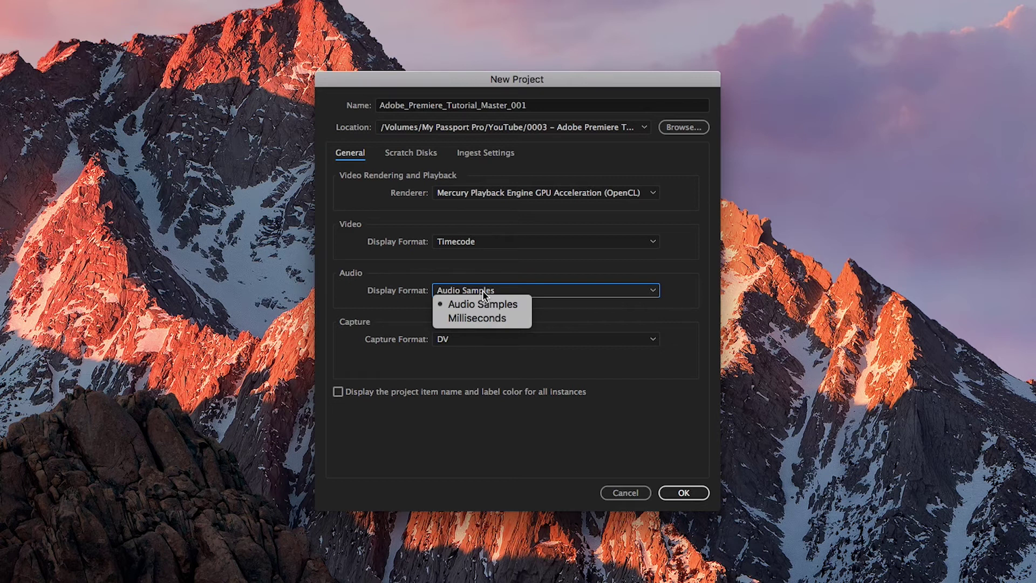
pyautogui.click(516, 305)
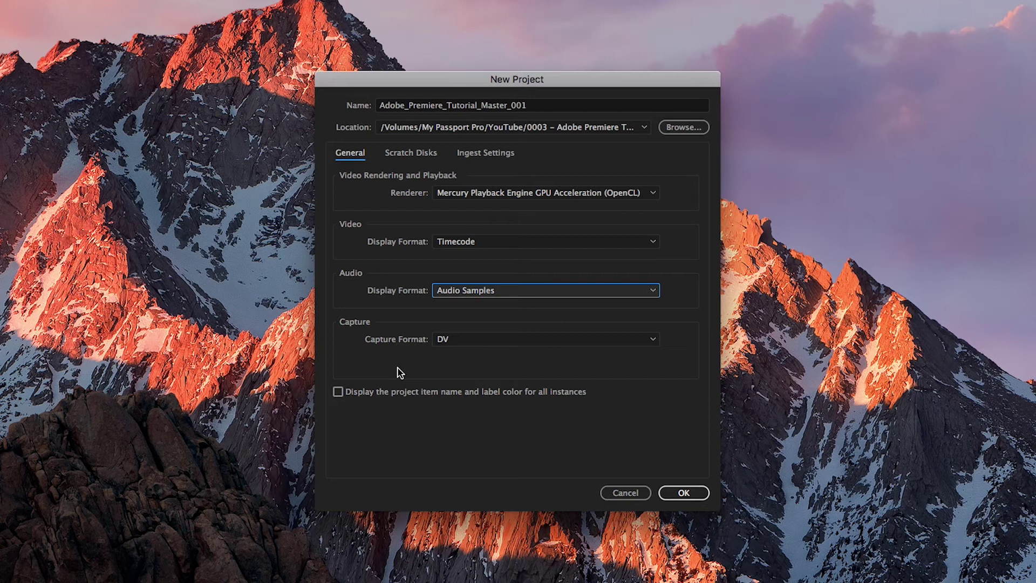
pyautogui.click(450, 340)
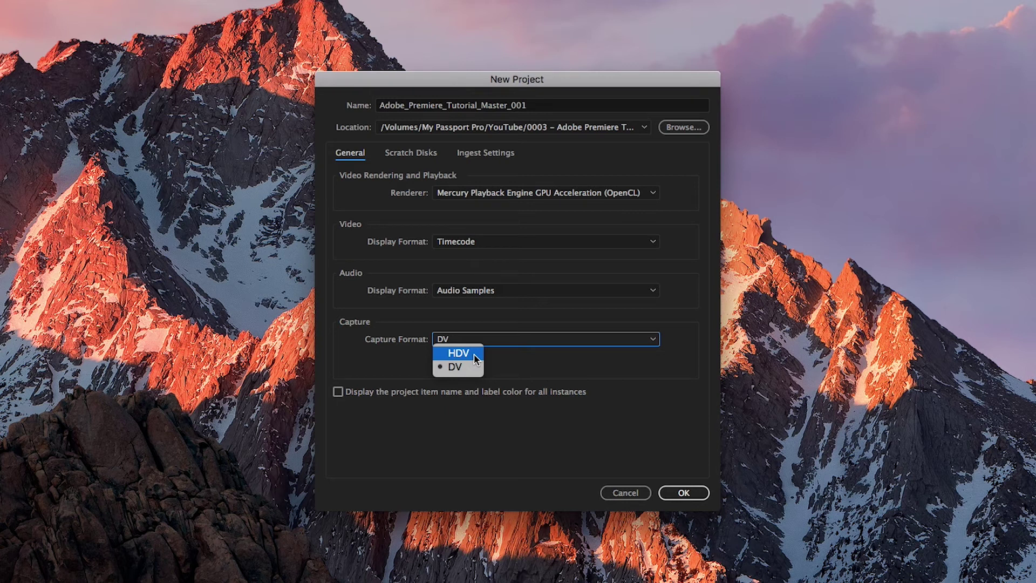
pyautogui.click(532, 359)
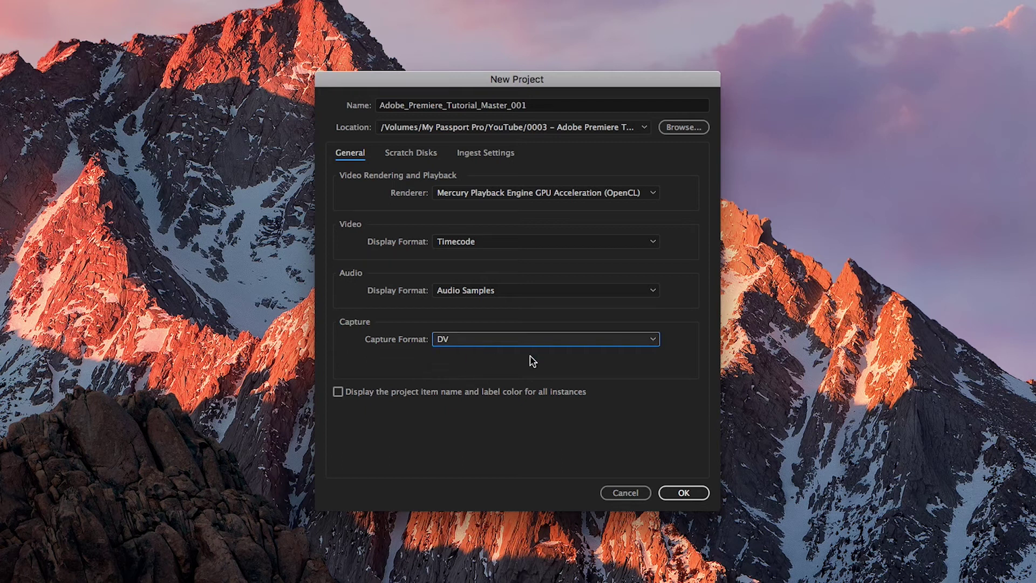
pyautogui.click(486, 393)
pyautogui.click(486, 393)
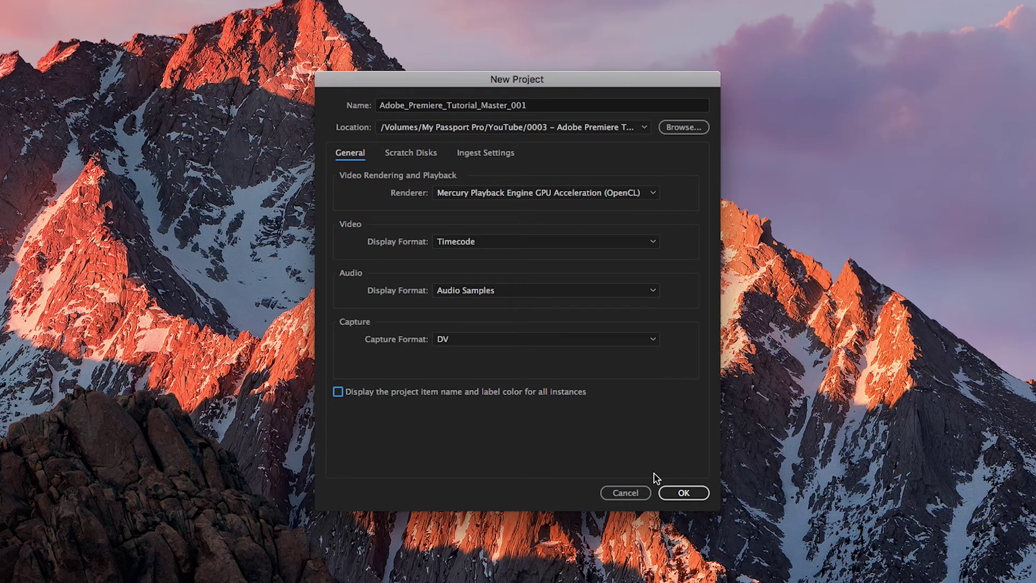
# Review the new project's scratch disk and ingest settings, and create the project.
pyautogui.click(676, 496)
pyautogui.click(410, 157)
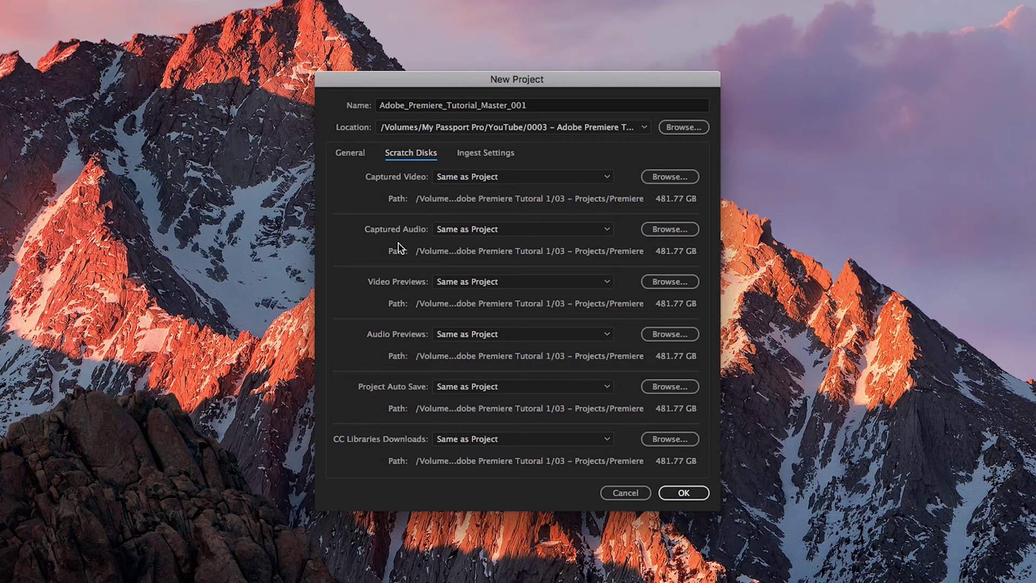
pyautogui.click(358, 157)
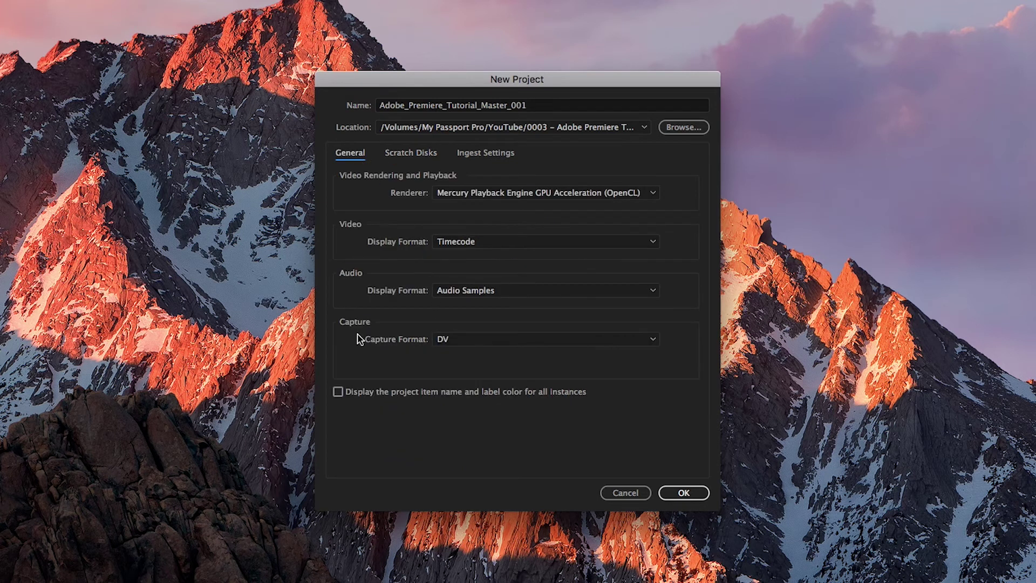
pyautogui.click(421, 153)
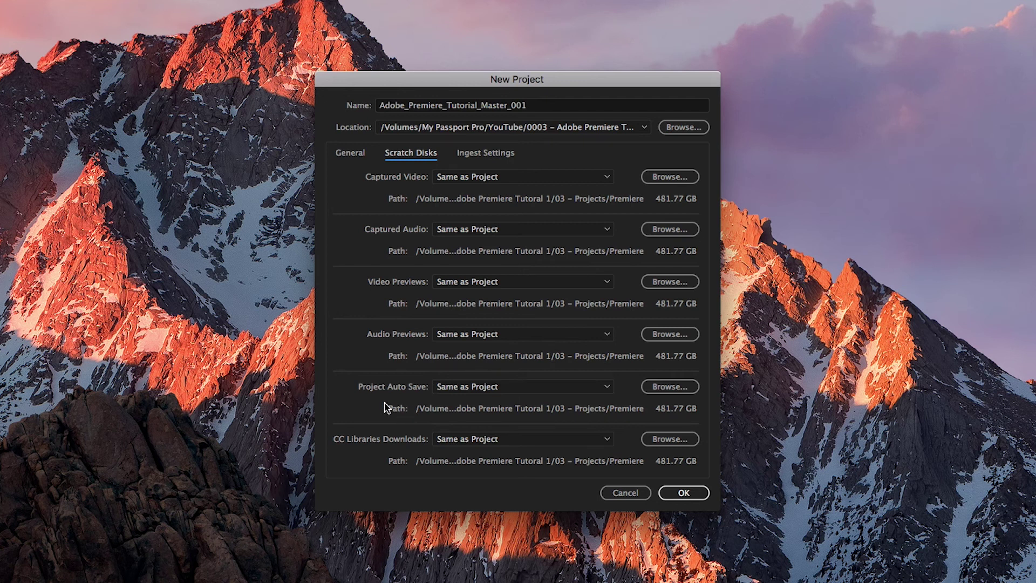
pyautogui.click(473, 157)
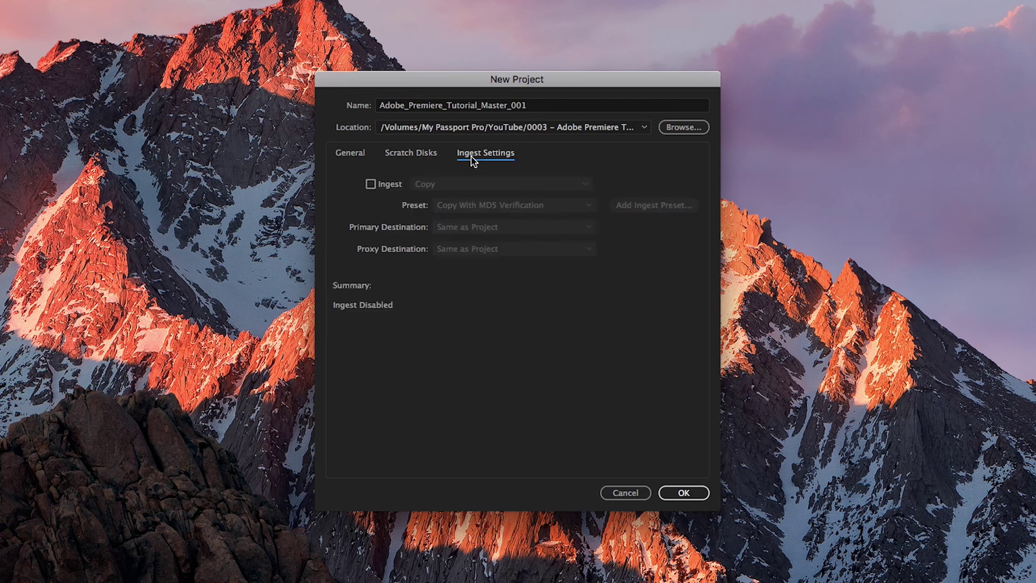
pyautogui.click(425, 156)
pyautogui.click(345, 160)
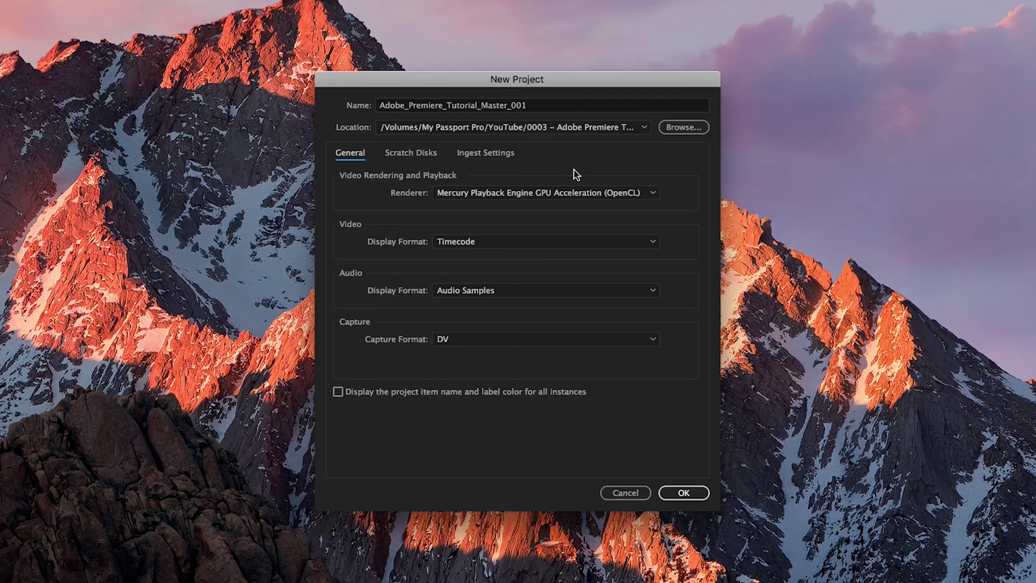
pyautogui.click(681, 492)
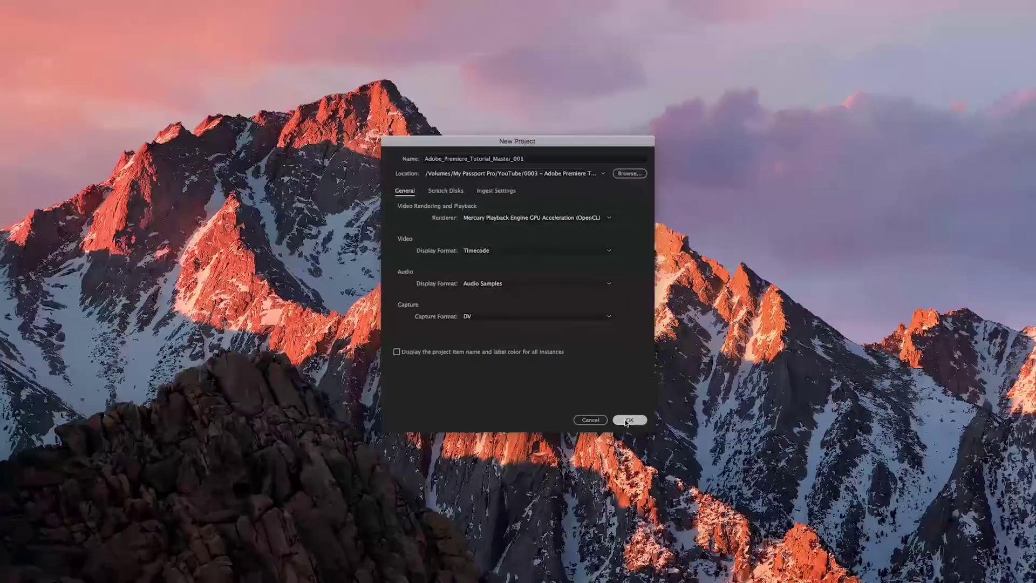